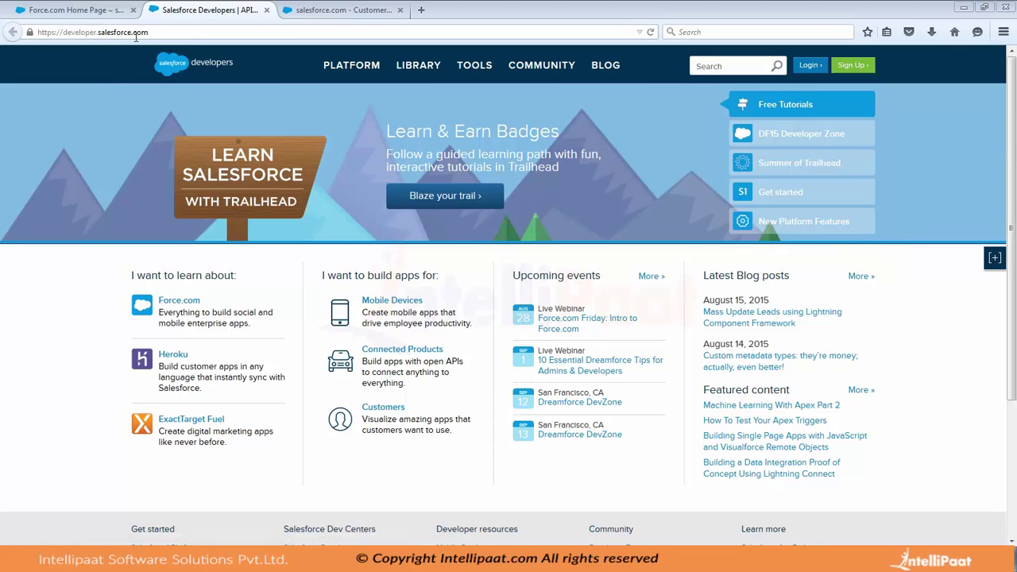
Open the free 30-day trial sign-up page from the login tab, then return to the Developers tab
left_click(352, 8)
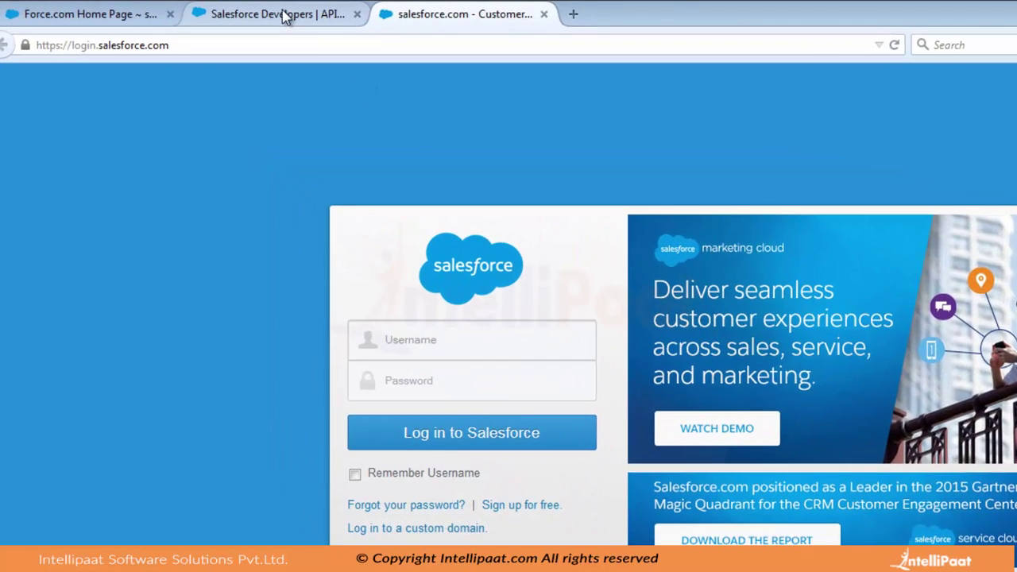
left_click(213, 9)
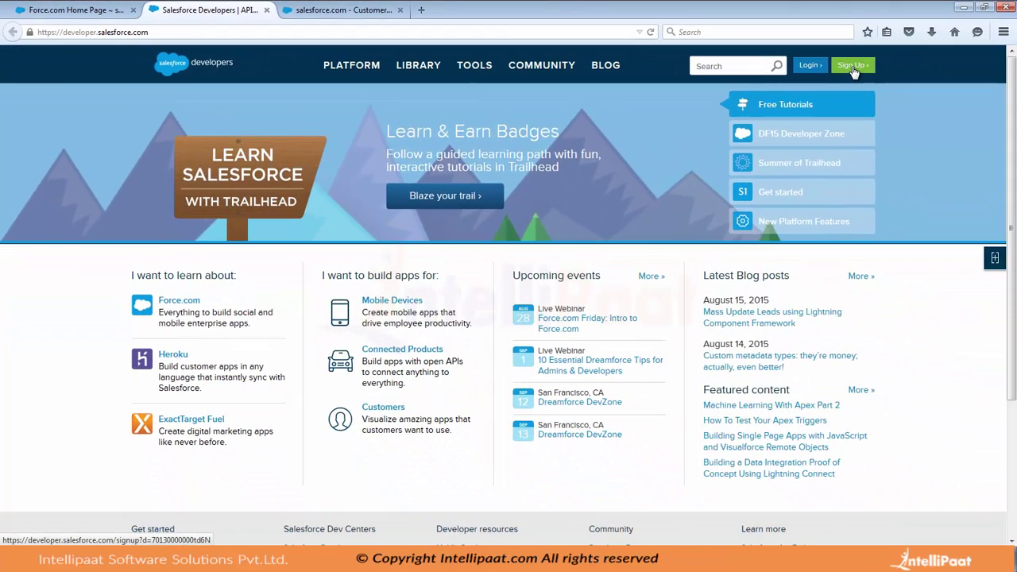
left_click(350, 10)
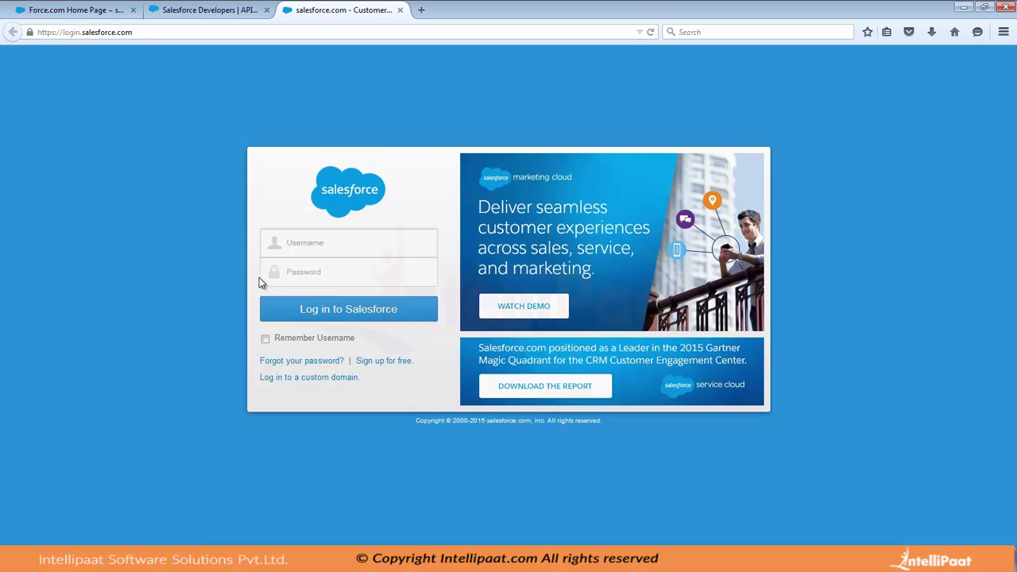
left_click(388, 362)
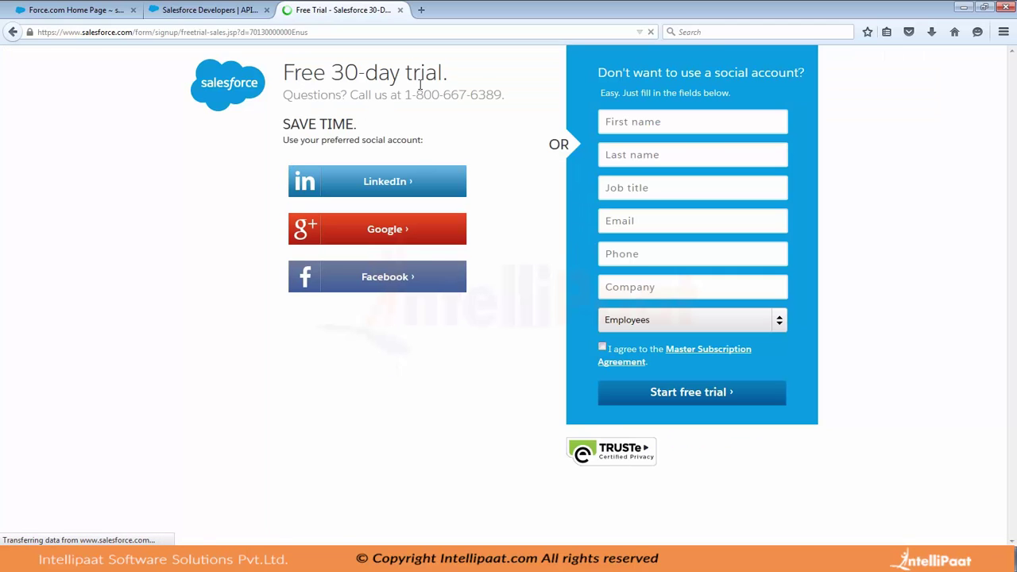
left_click(217, 10)
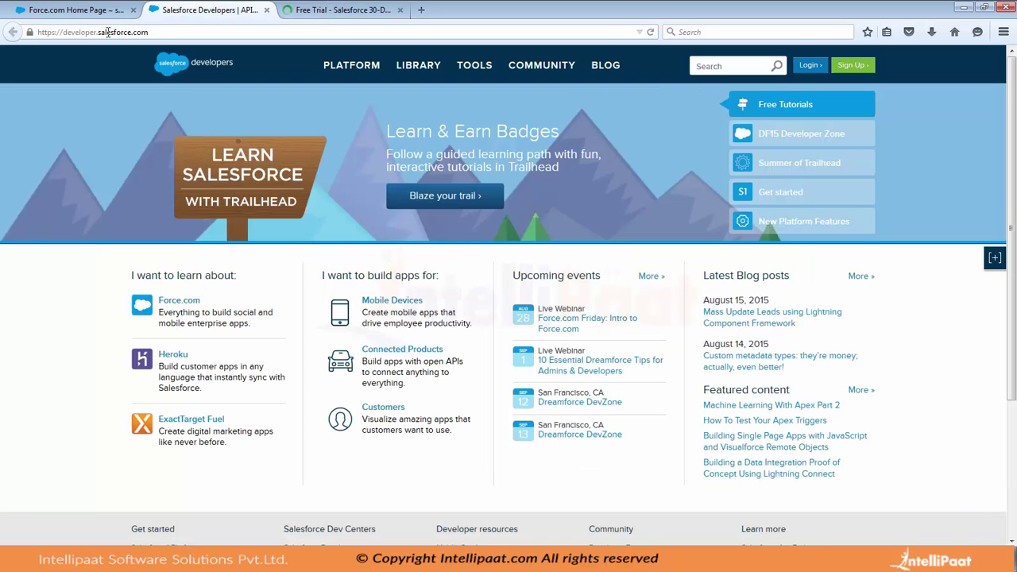
Start the developer environment sign-up and close the free trial tab
left_click(850, 66)
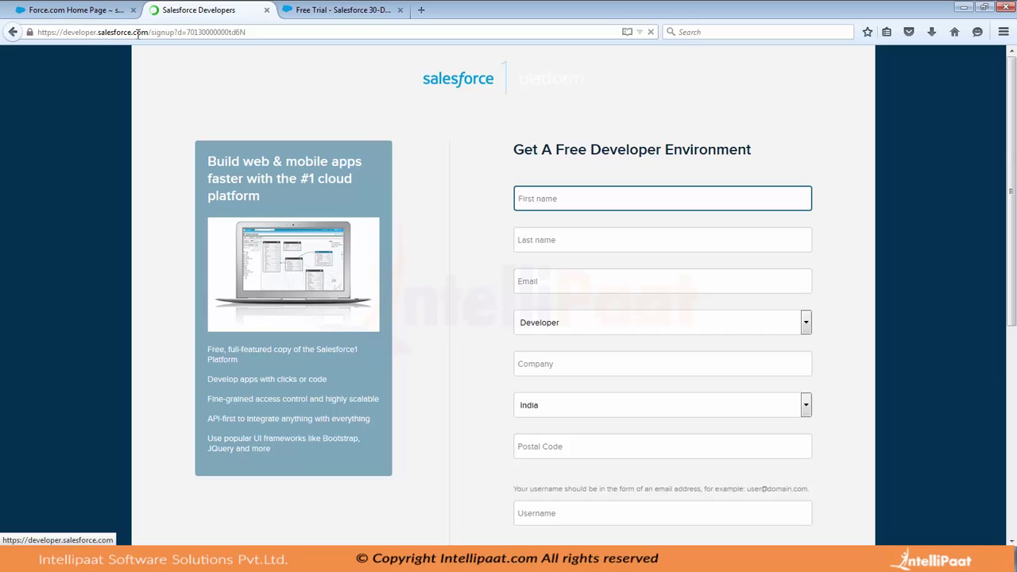
left_click(399, 9)
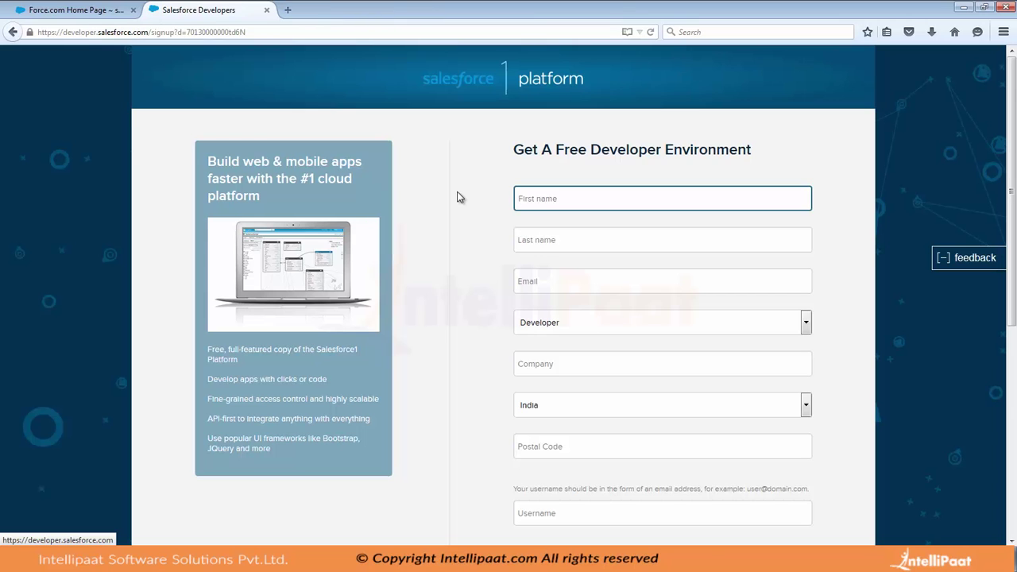
scroll(457, 197, "down", 3)
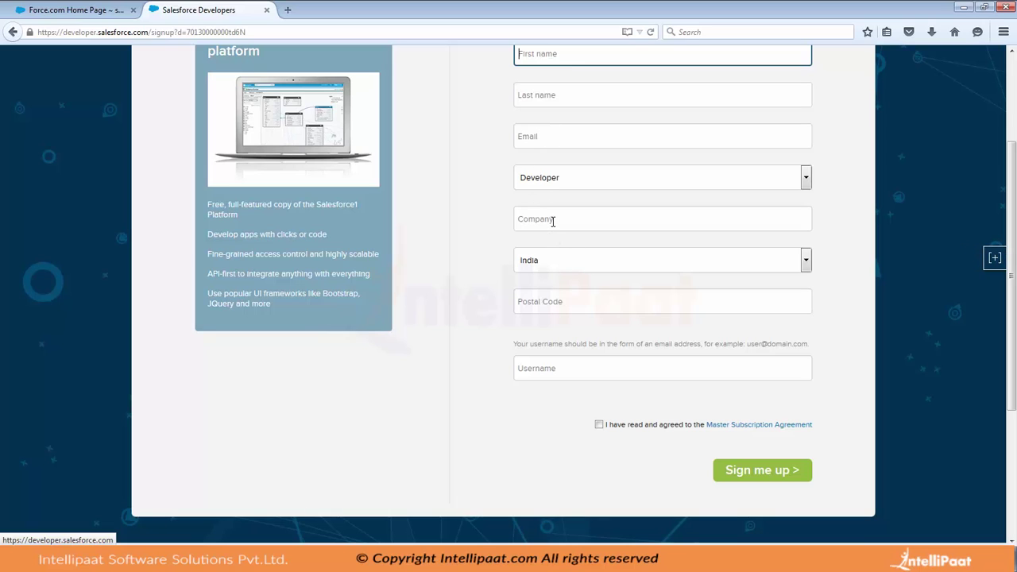
Enter an email-format username and accept the Master Subscription Agreement
left_click(571, 374)
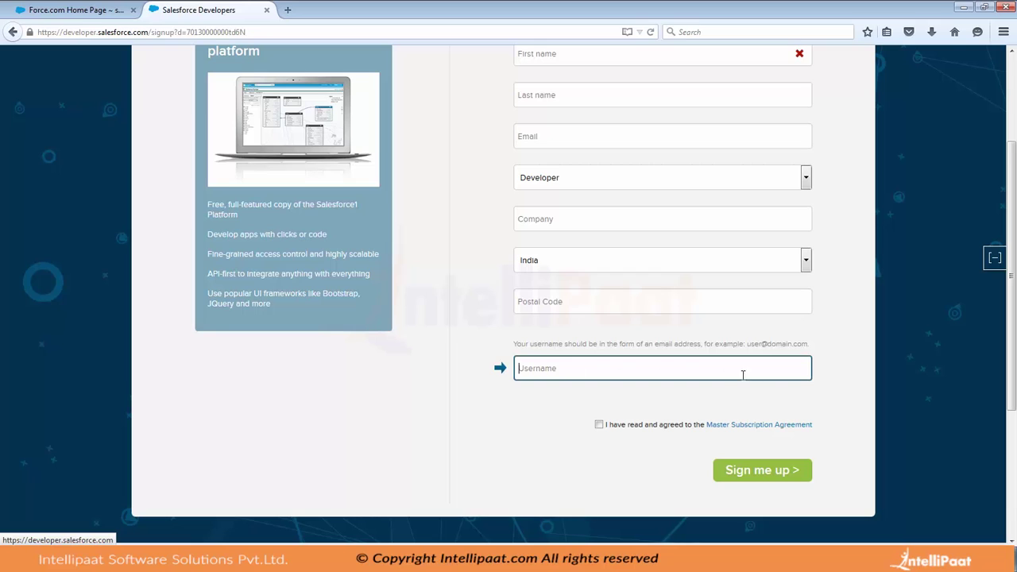
left_click_drag(819, 347, 672, 374)
left_click(671, 374)
type("abc@xyz")
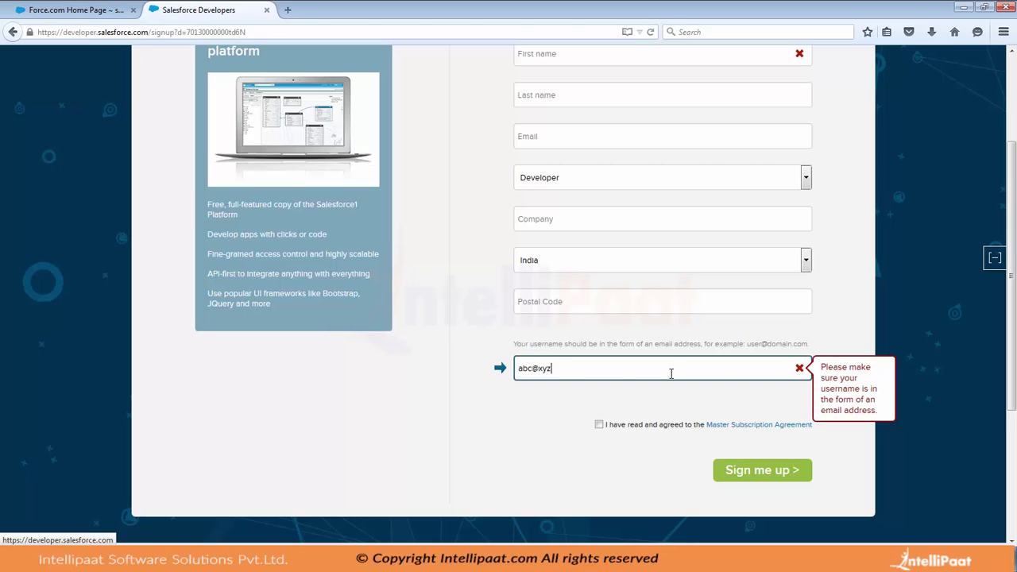
type(".com")
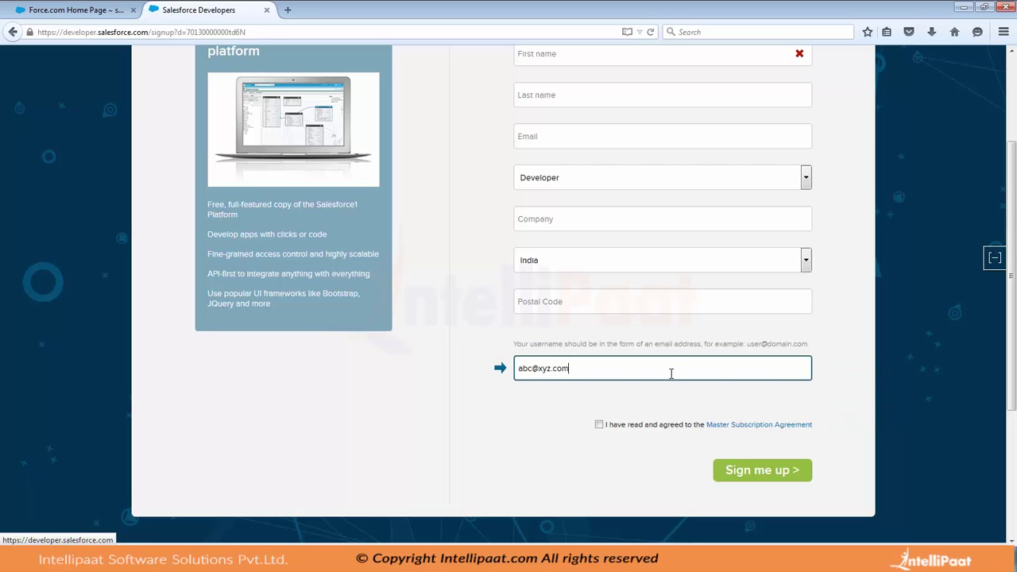
left_click(598, 425)
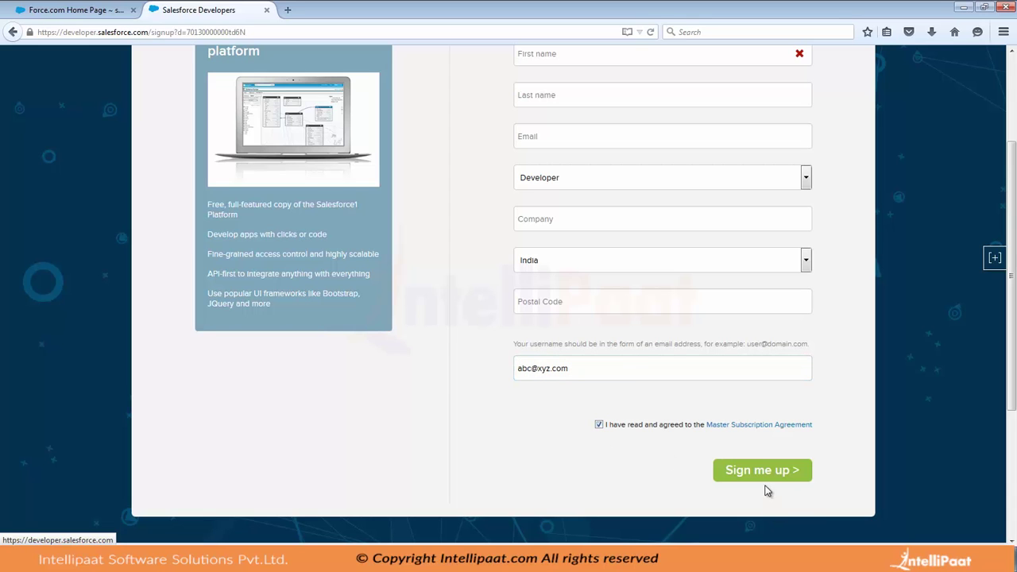
Close the Salesforce Developers tab and open Setup on the Force.com Home page
left_click(127, 9)
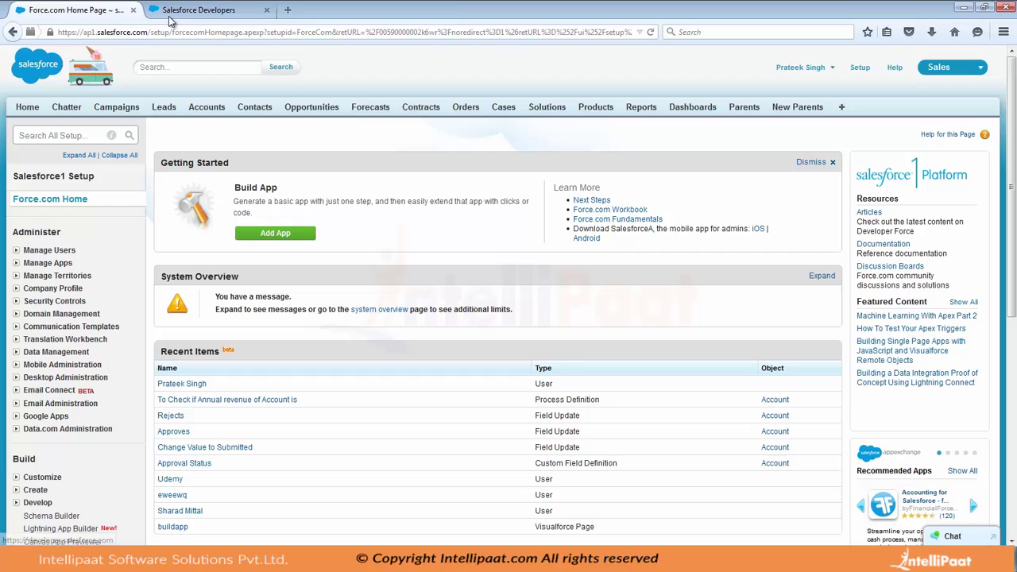
left_click(266, 9)
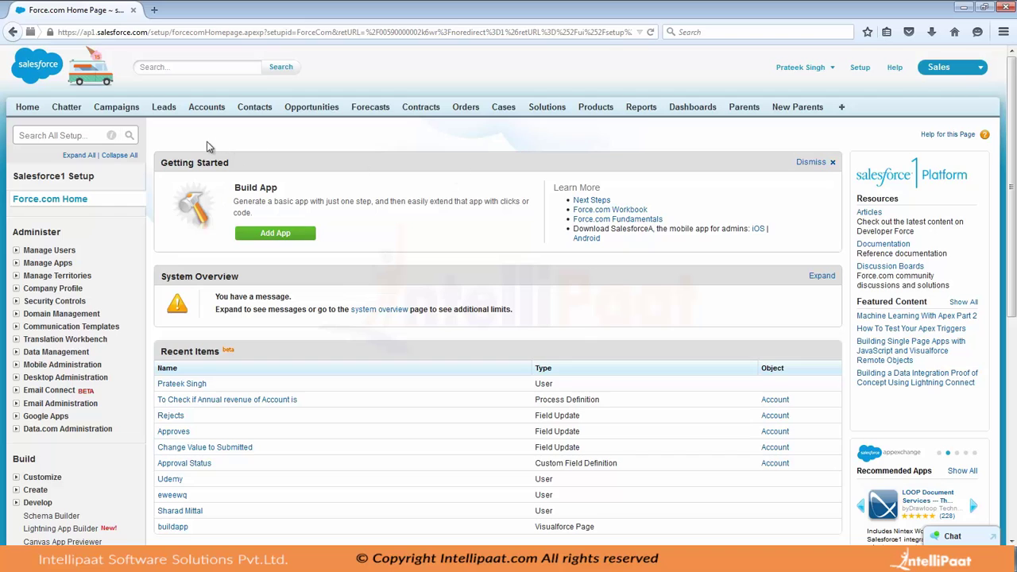
left_click(861, 68)
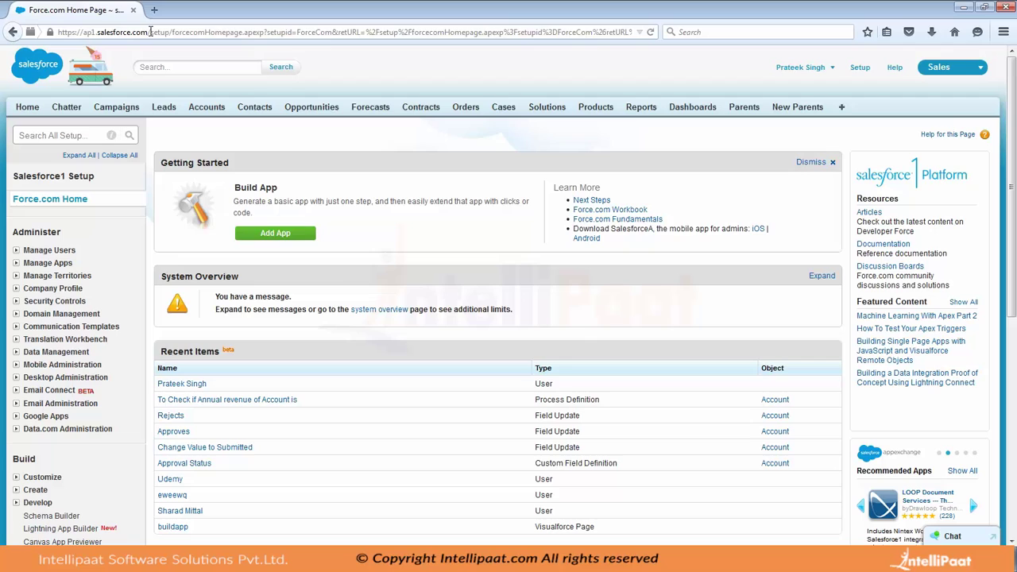
Replace the address path with /apex/sfdcfirstpage and load it to show the page-not-found error
left_click_drag(150, 32, 758, 33)
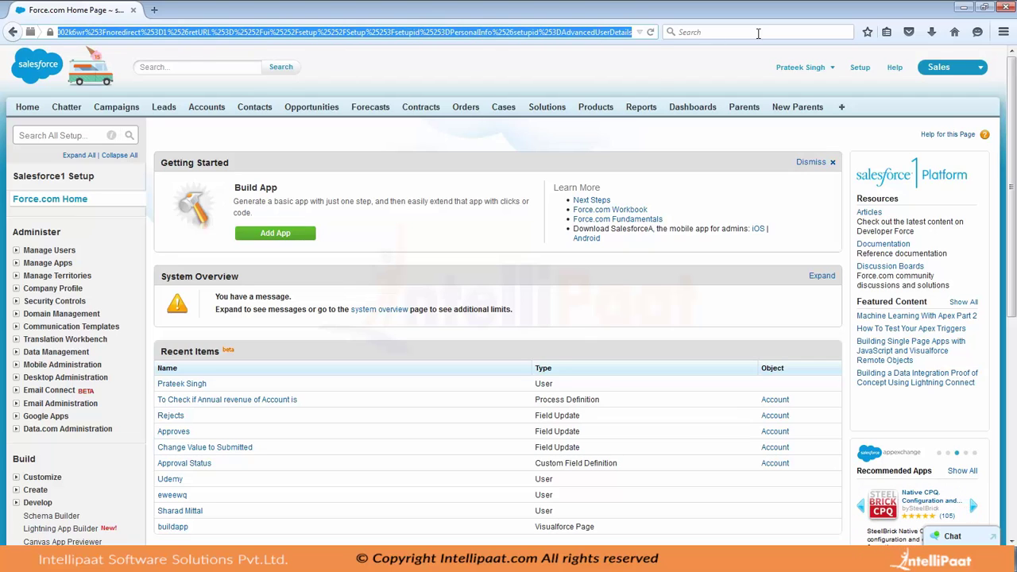
type("/ape")
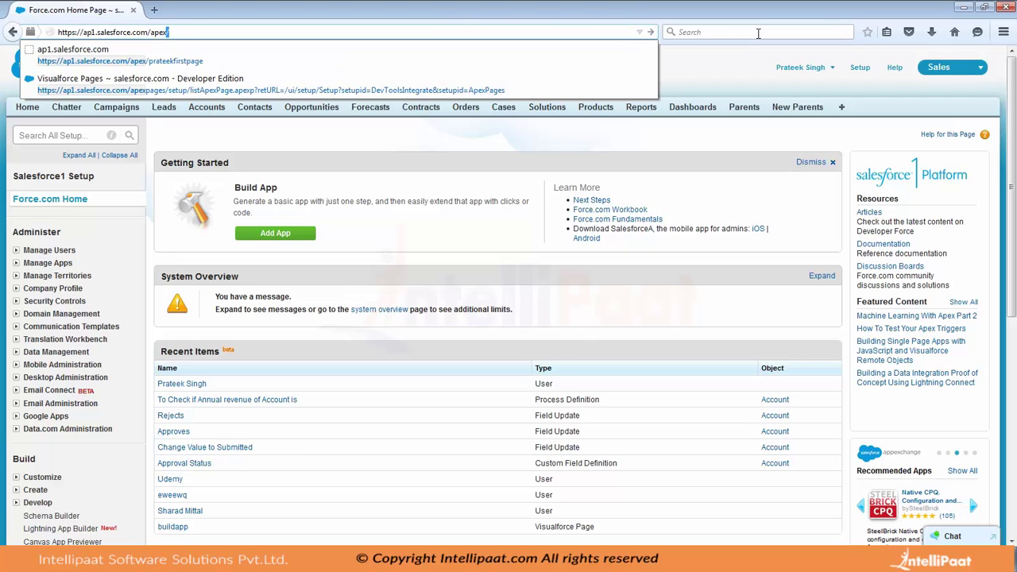
type("x/")
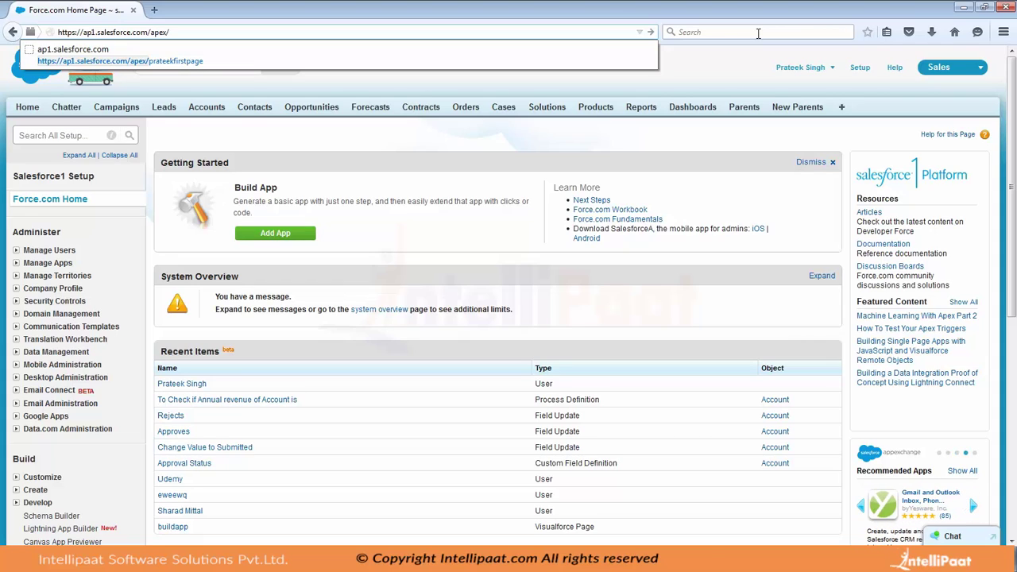
type("sfdcf")
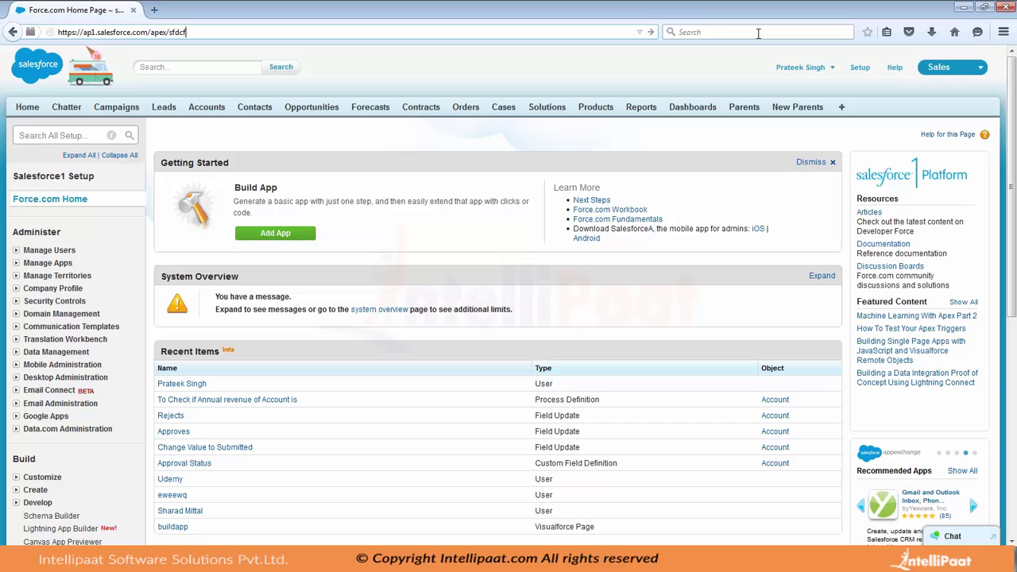
type("irstpage")
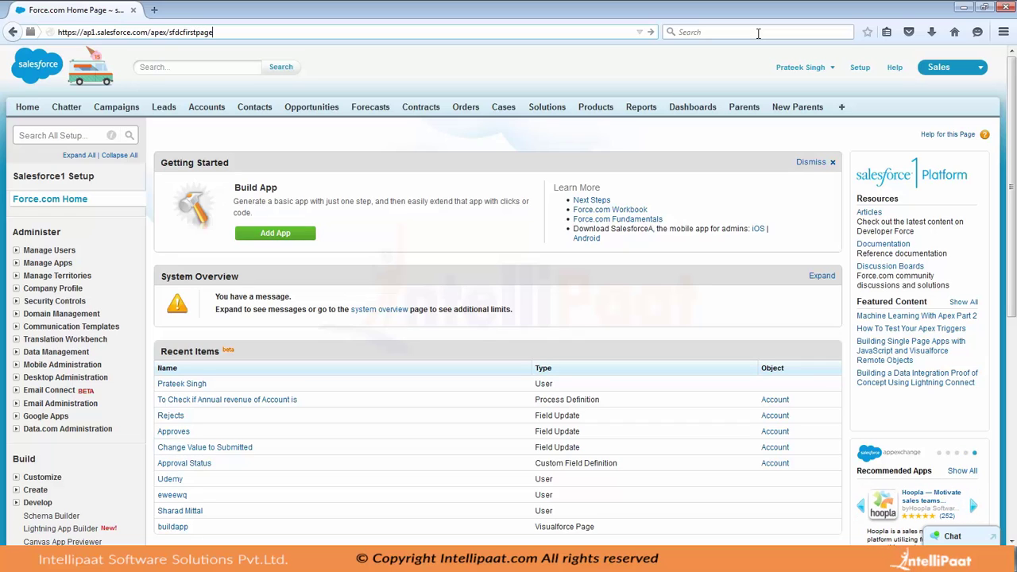
key("Return")
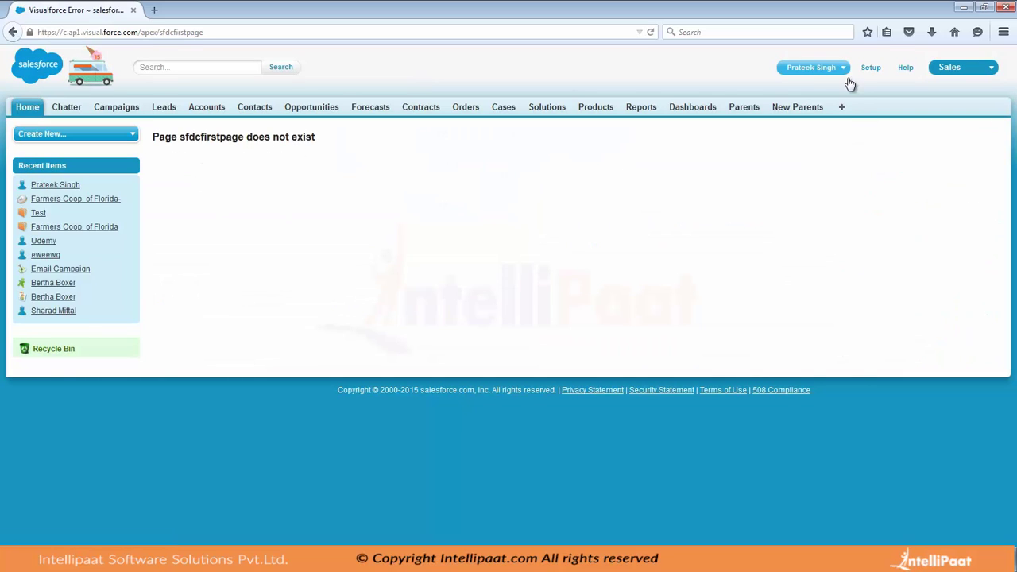
Open My Settings from the user menu in a new tab and switch to it
left_click(818, 71)
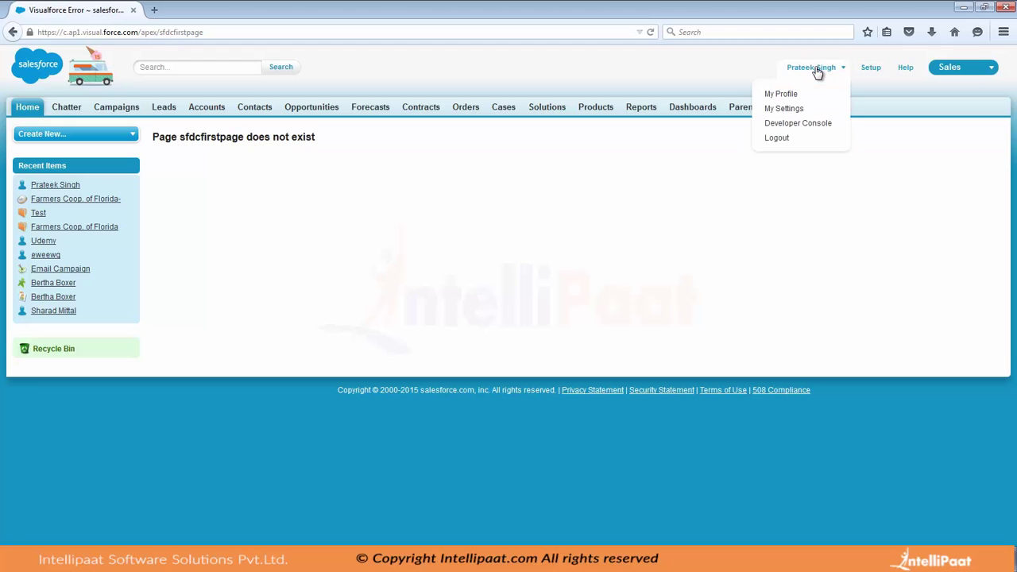
right_click(789, 96)
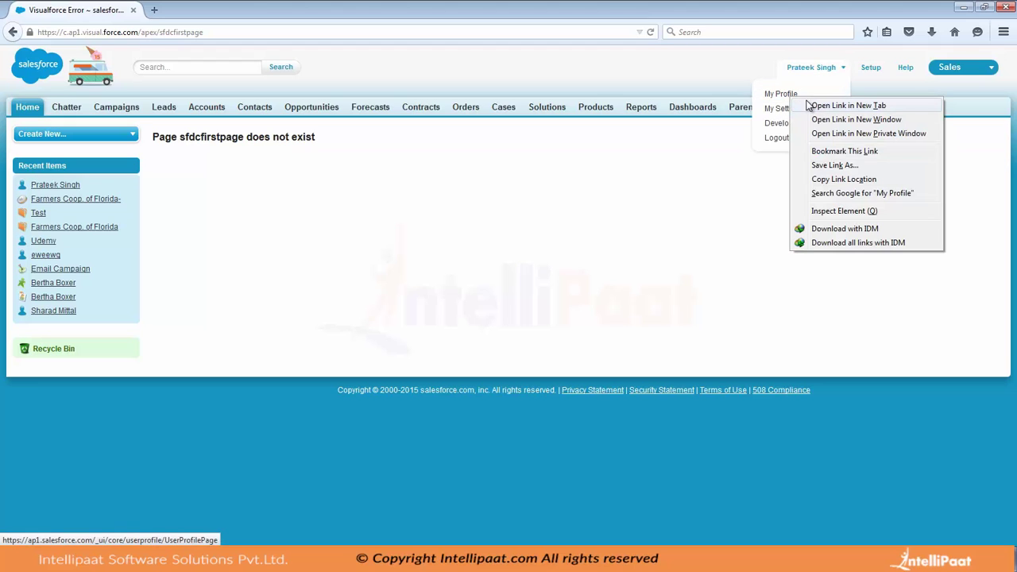
right_click(781, 108)
right_click(780, 108)
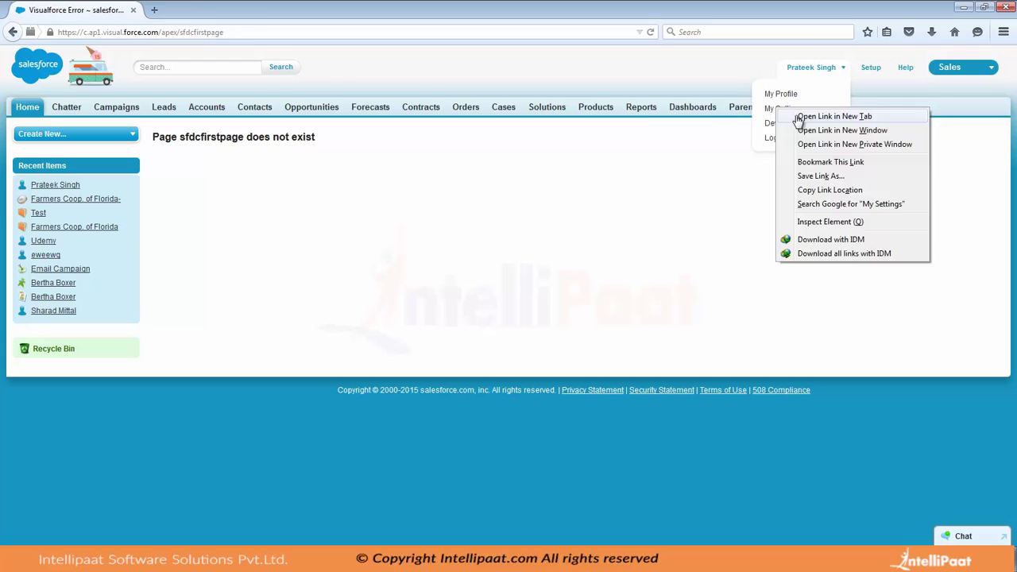
left_click(834, 115)
left_click(210, 12)
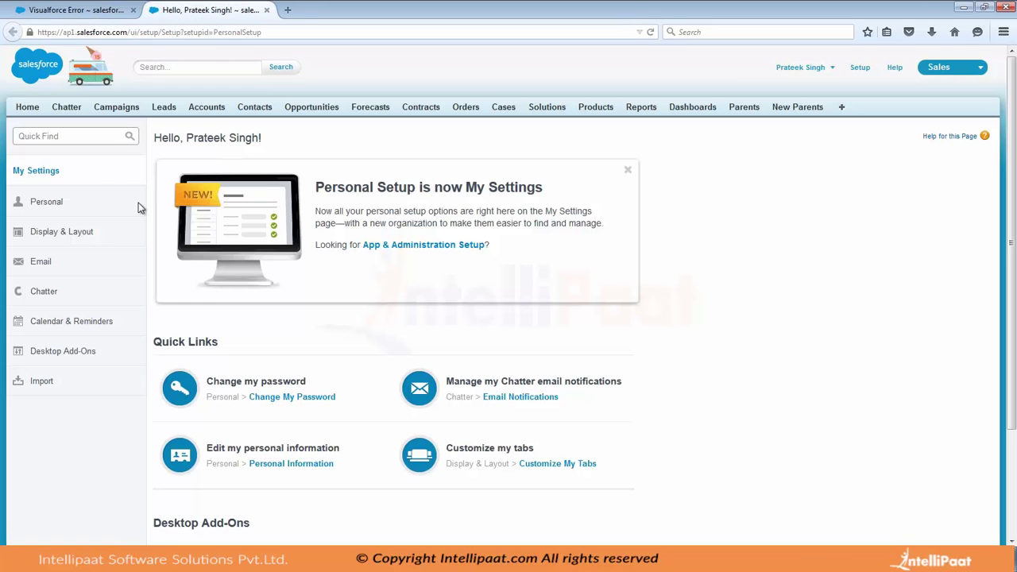
Edit Personal > Advanced User Details and enable Development Mode
left_click(46, 211)
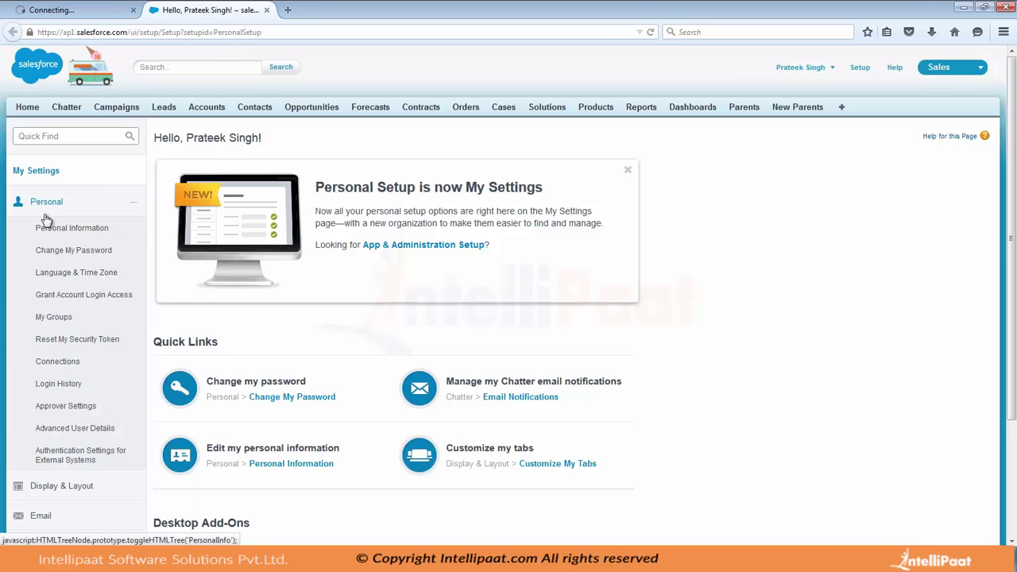
left_click(95, 428)
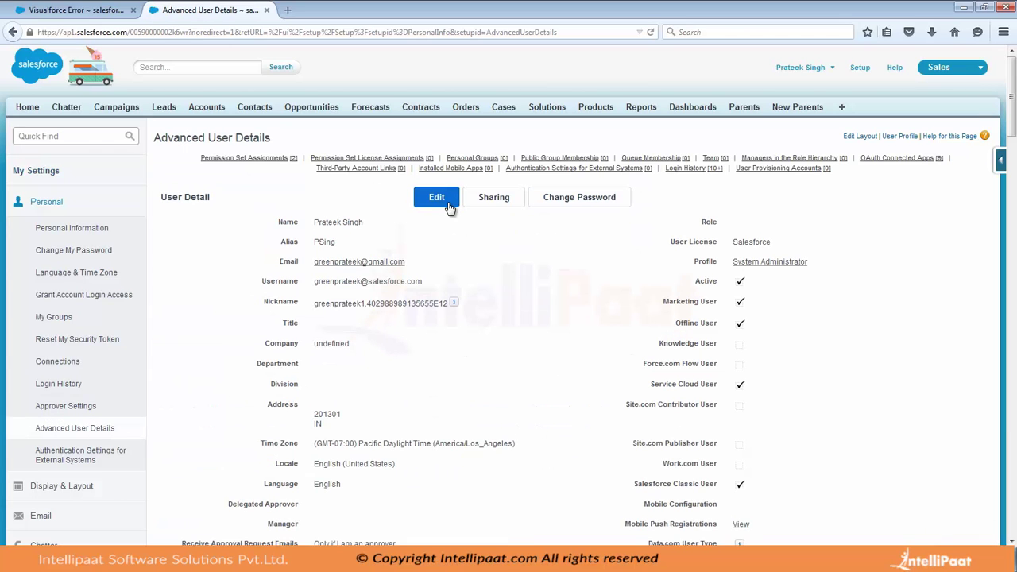
left_click(445, 203)
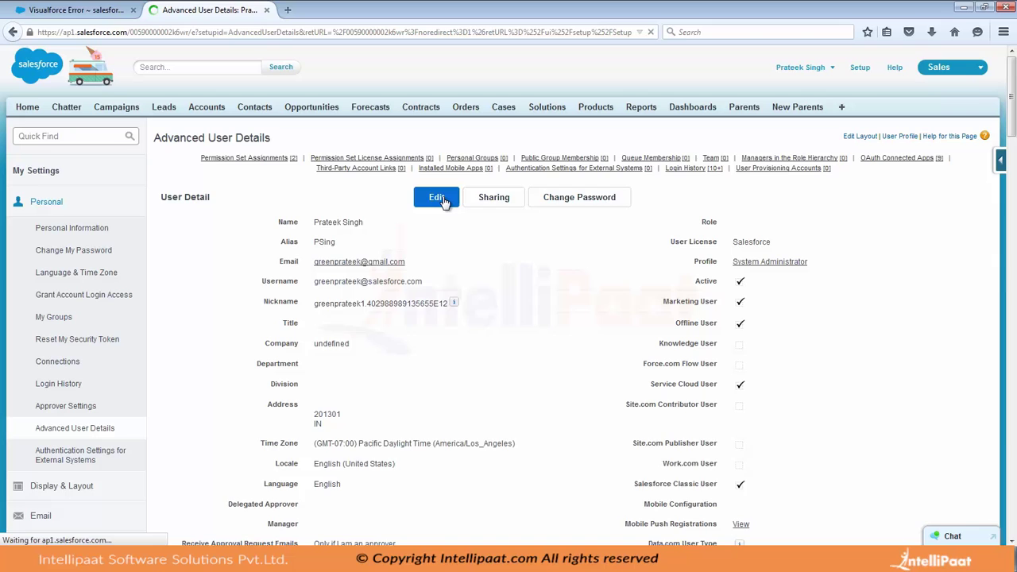
scroll(627, 283, "down", 5)
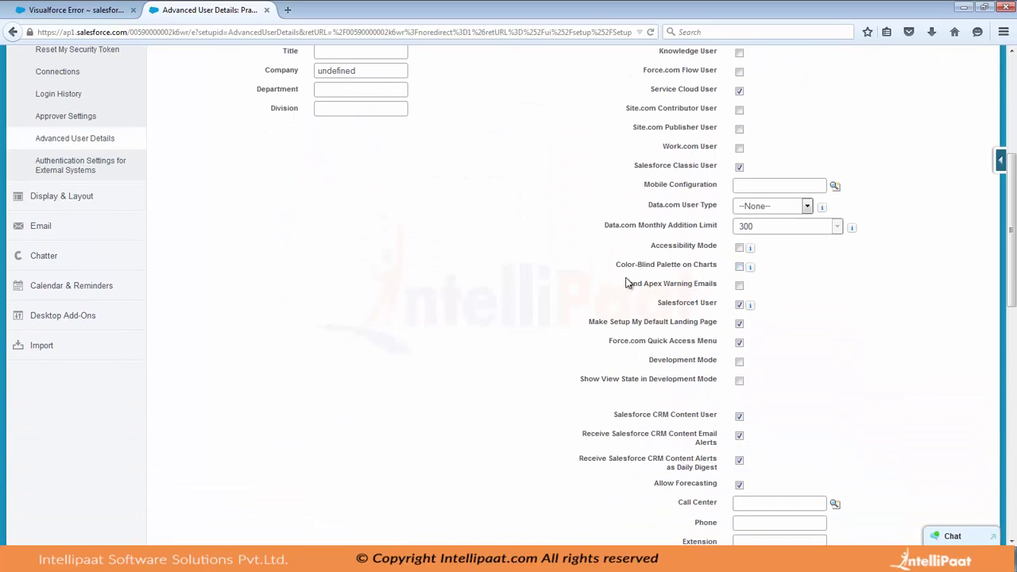
left_click(739, 362)
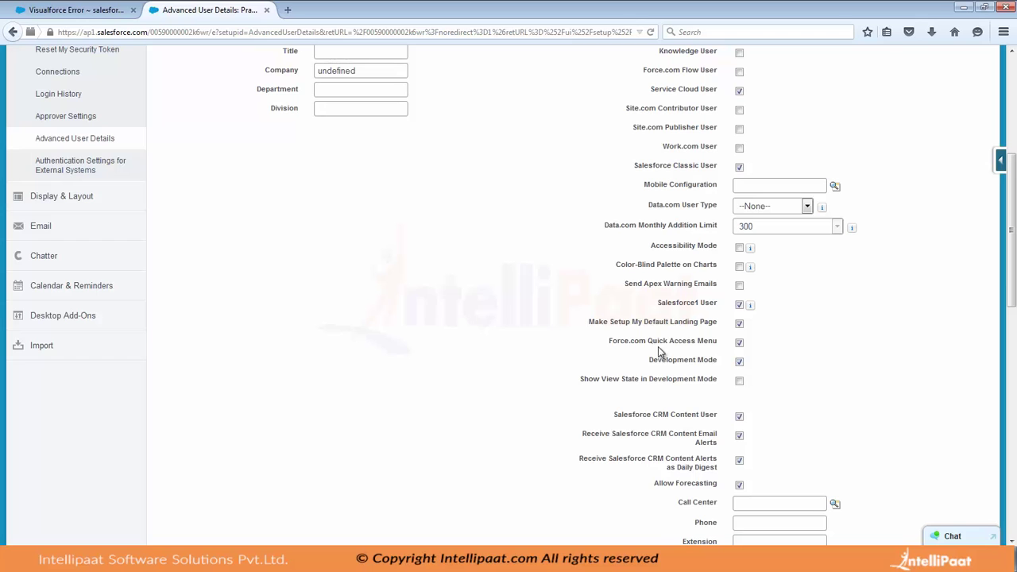
scroll(368, 282, "up", 5)
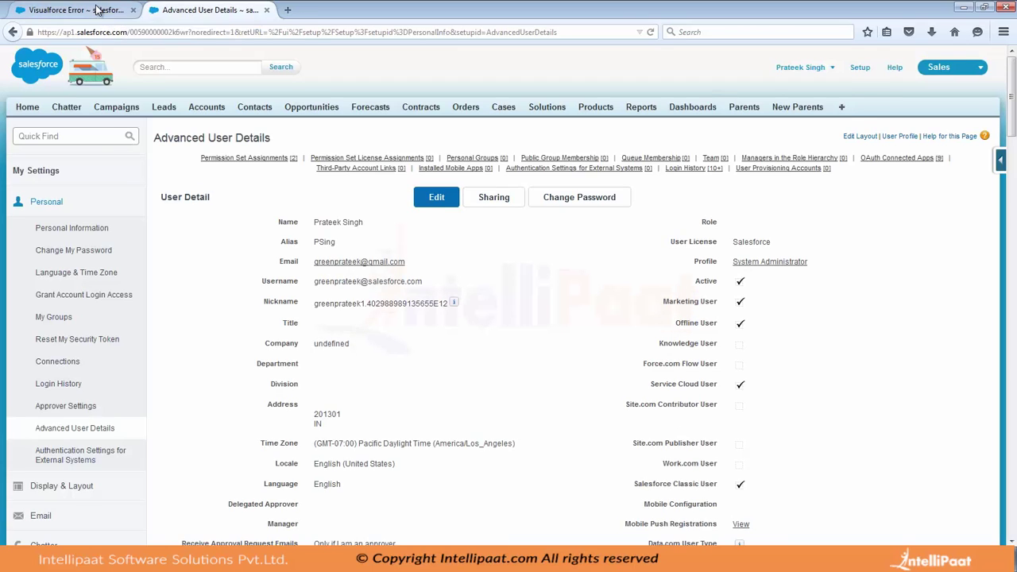
Reload the sfdcfirstpage error tab and use its Create Page sfdcfirstpage link
left_click(102, 13)
left_click(651, 33)
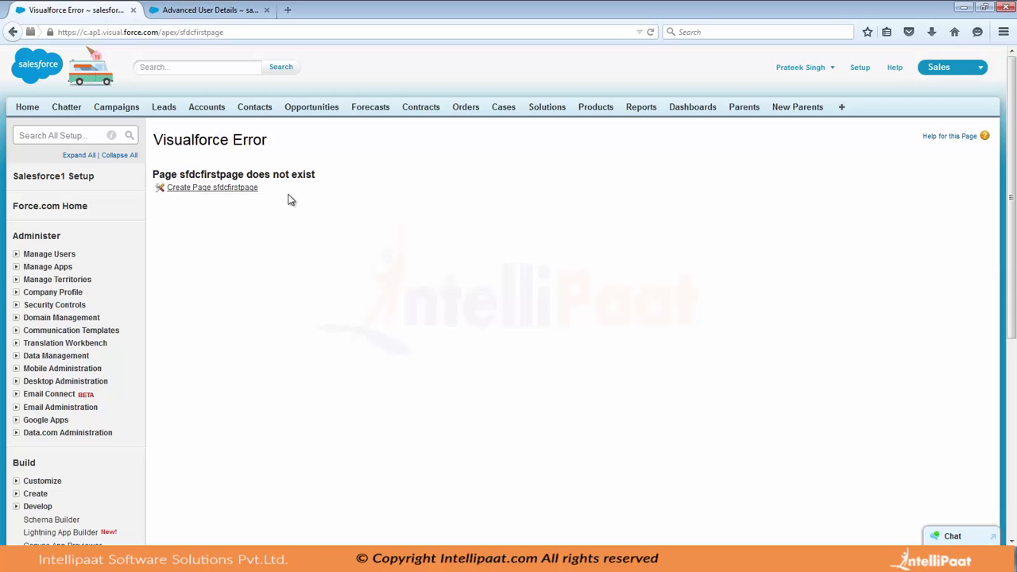
left_click(215, 190)
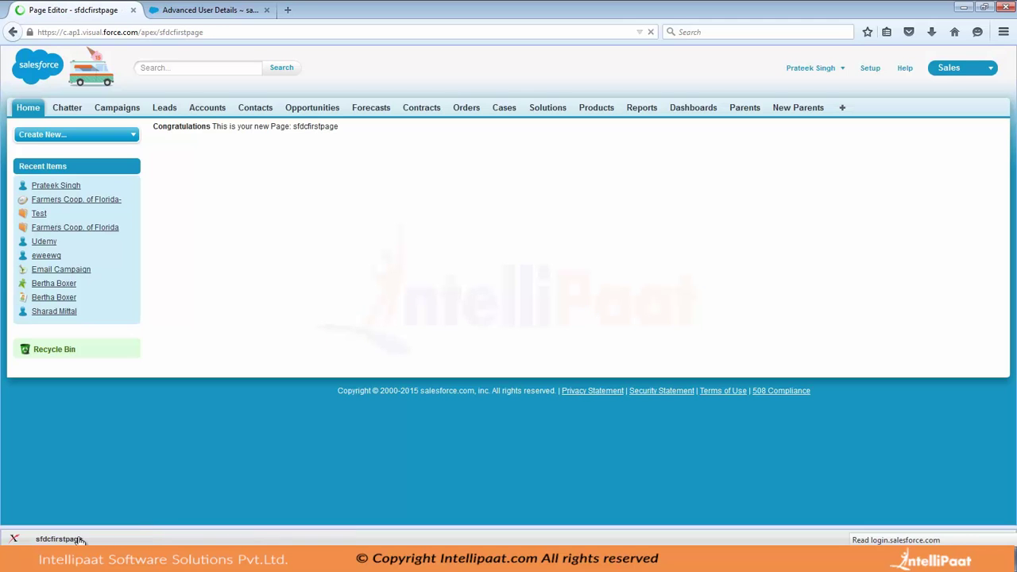
Open the sfdcfirstpage Page Editor and delete the default markup on lines 2–5
left_click(70, 539)
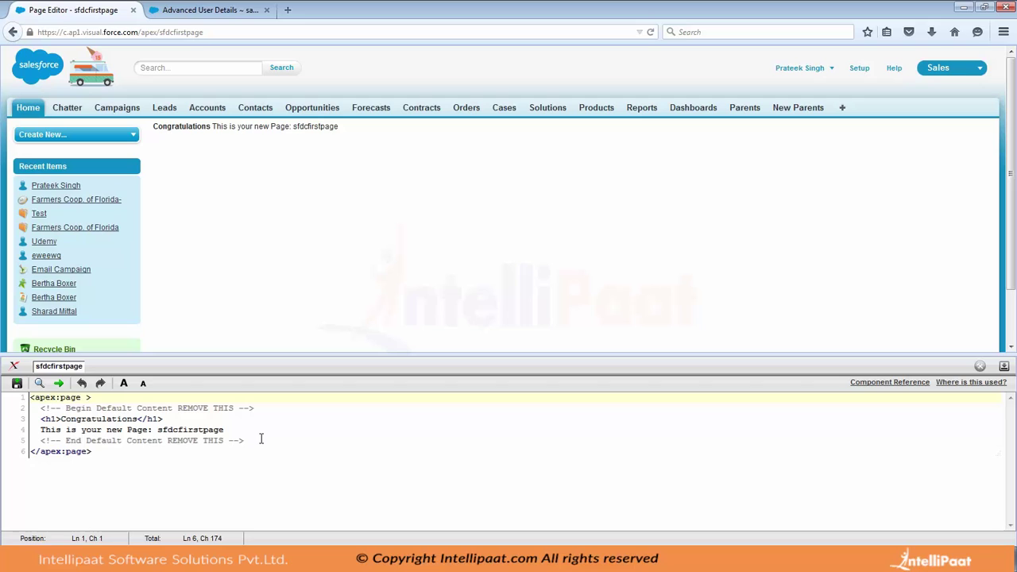
left_click_drag(260, 439, 41, 410)
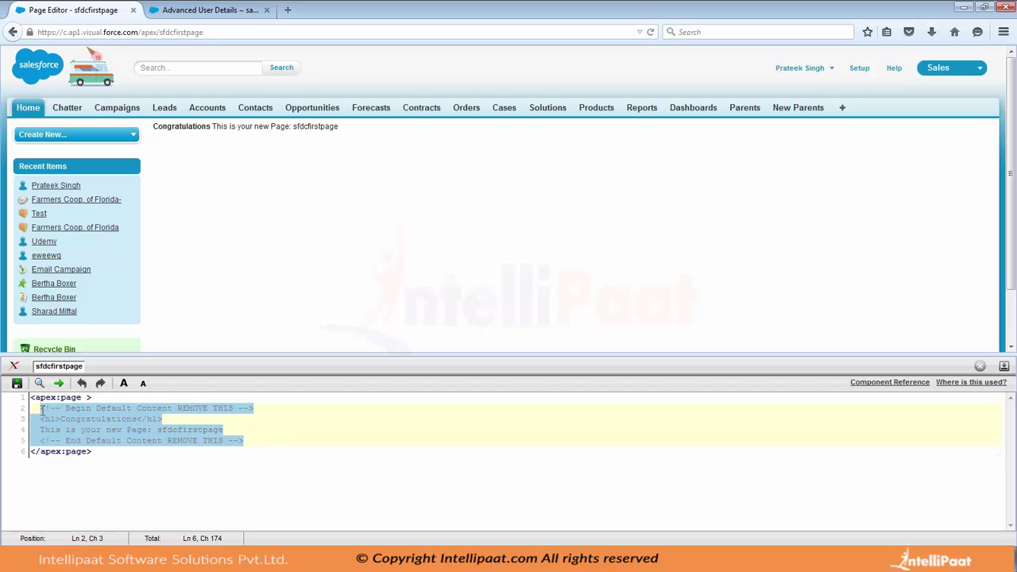
key("Delete")
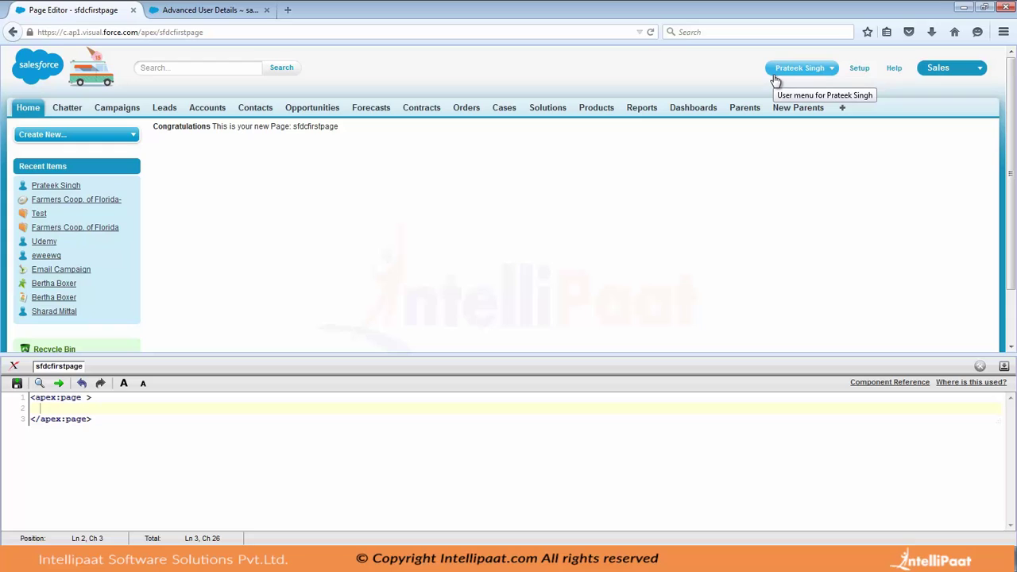
Open Setup in a new tab and navigate to Build > Develop > Pages
middle_click(857, 70)
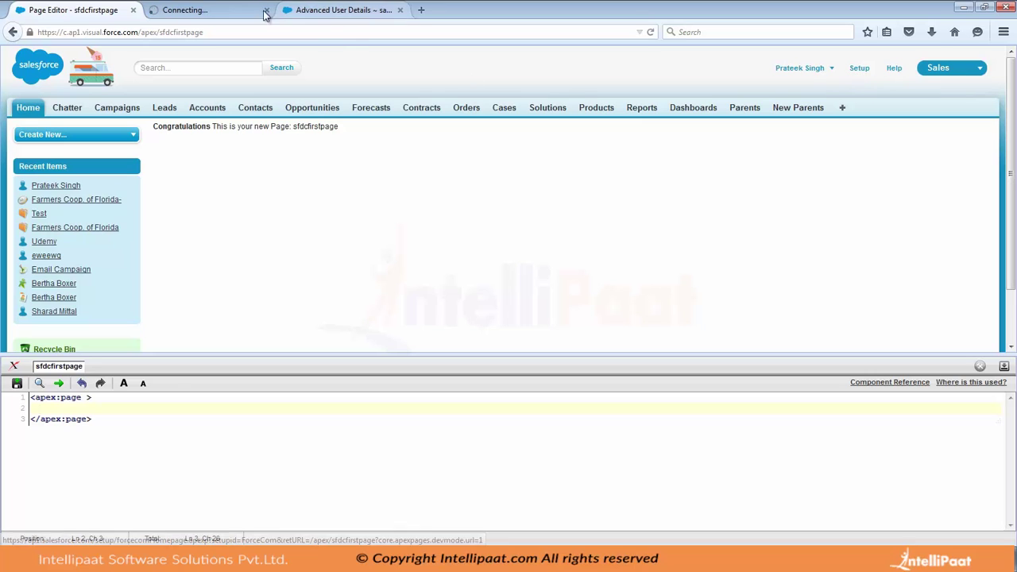
left_click(222, 9)
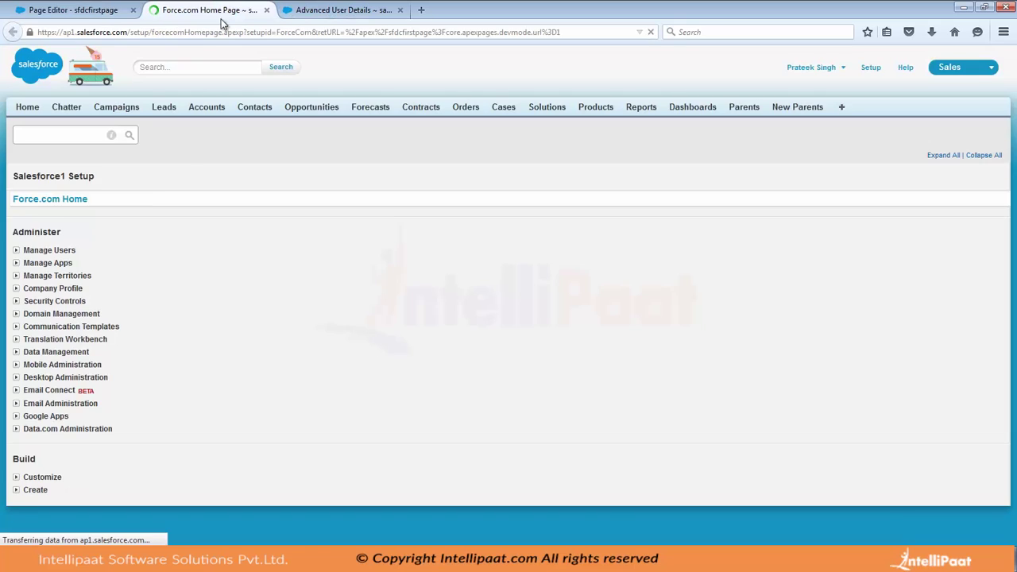
scroll(152, 182, "down", 5)
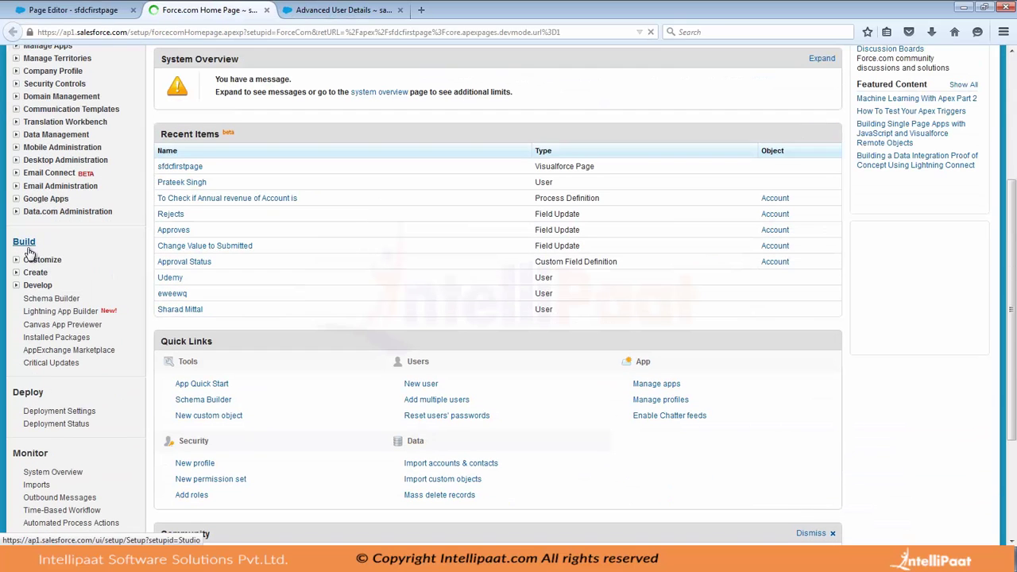
left_click(16, 286)
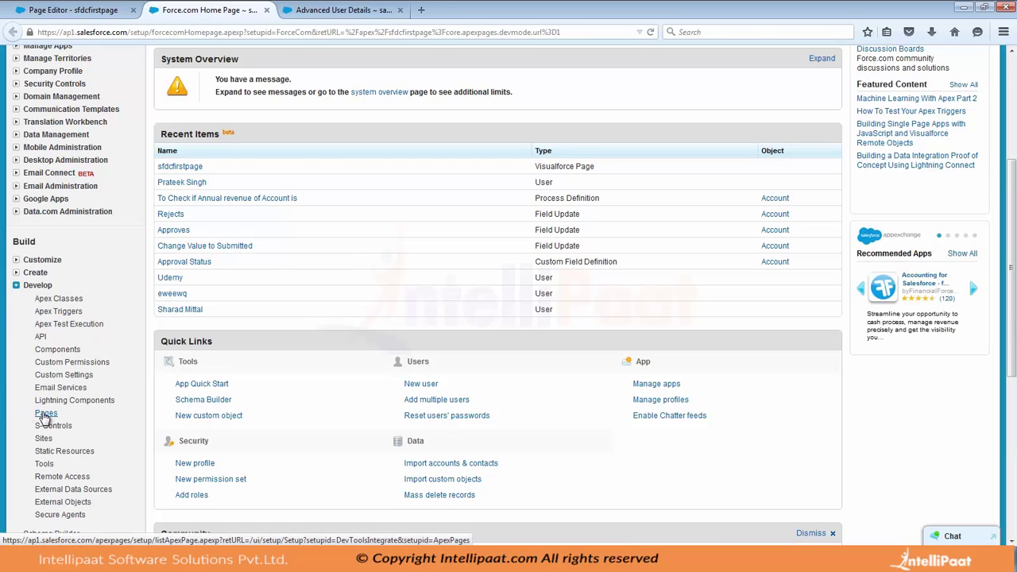
left_click(45, 416)
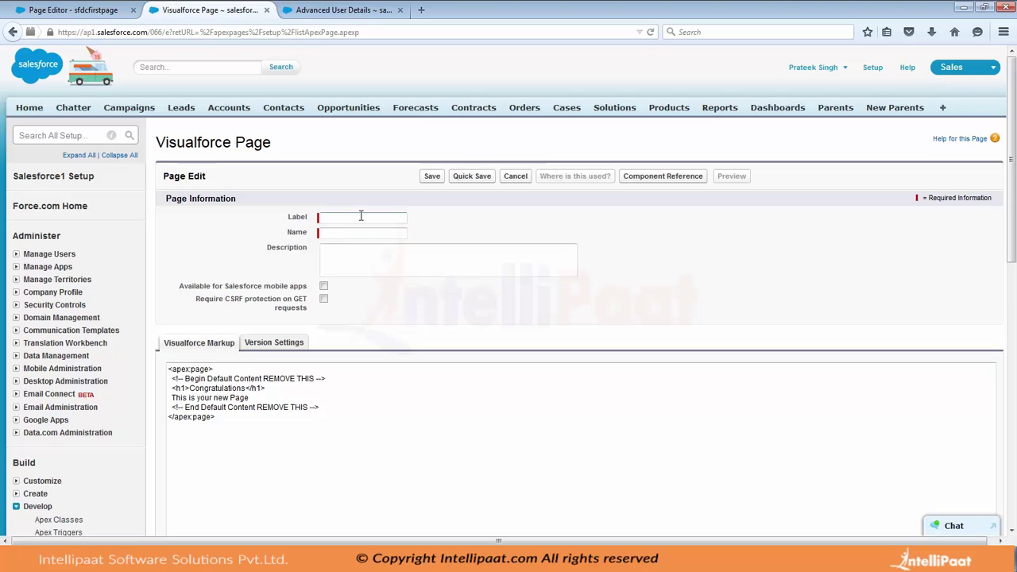
Close the extra Visualforce Page tab to return to the sfdcfirstpage editor
left_click(268, 10)
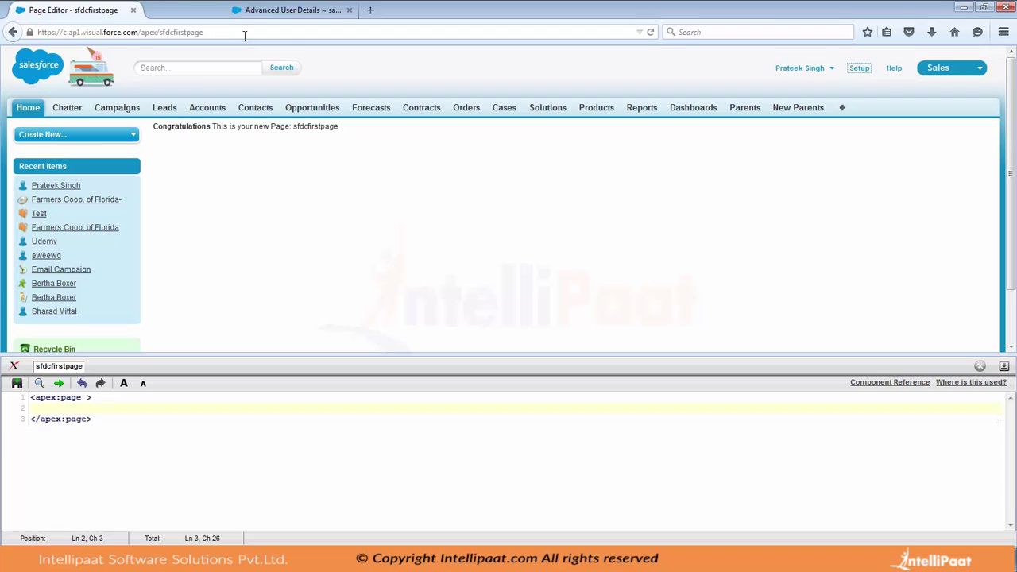